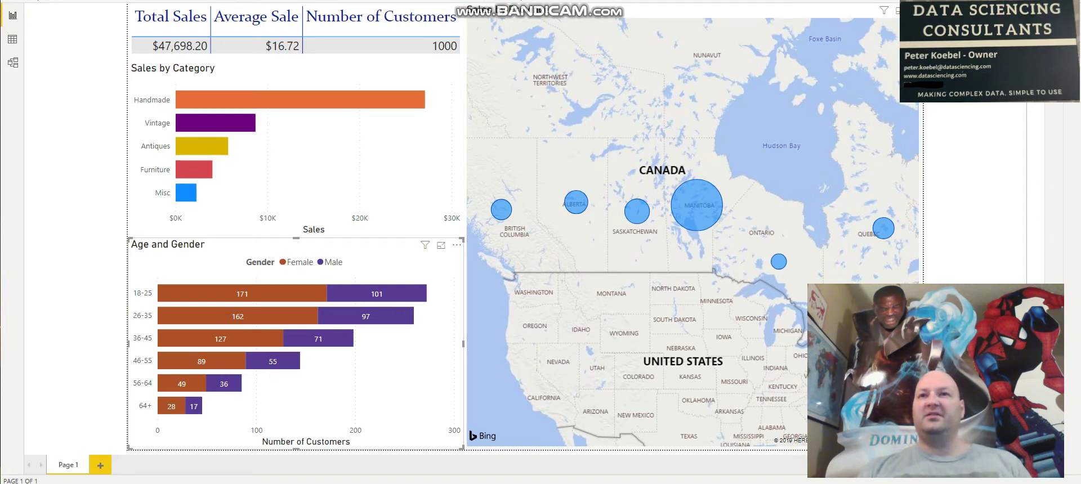
- Cross-filter the report to the Handmade category to review its sales figures and customers, and clear the selection
mouse_move(697, 205)
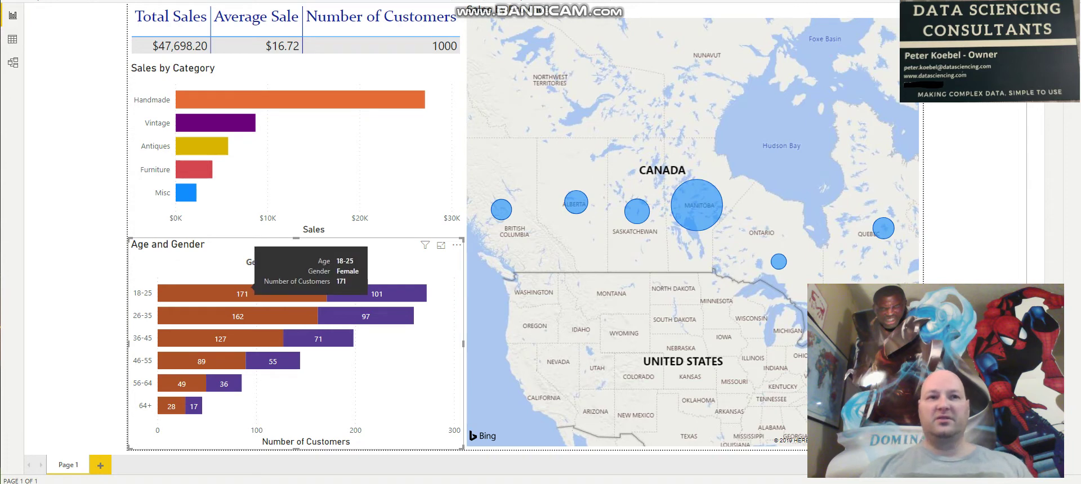
mouse_move(168, 294)
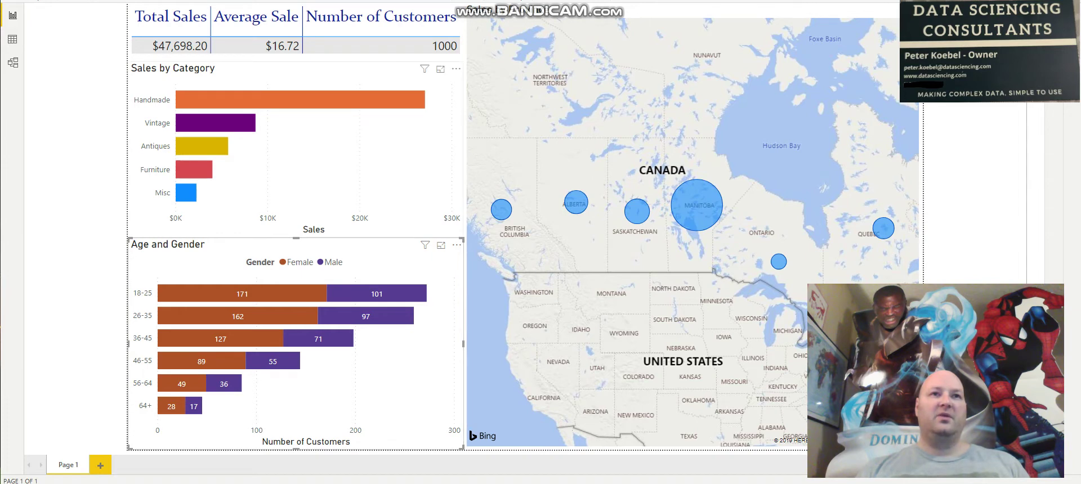
mouse_move(334, 100)
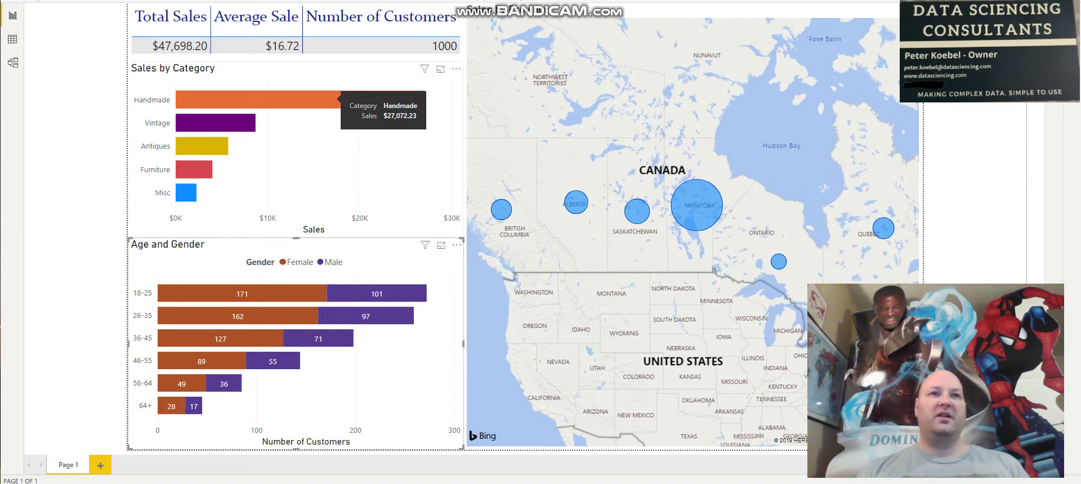
click(334, 100)
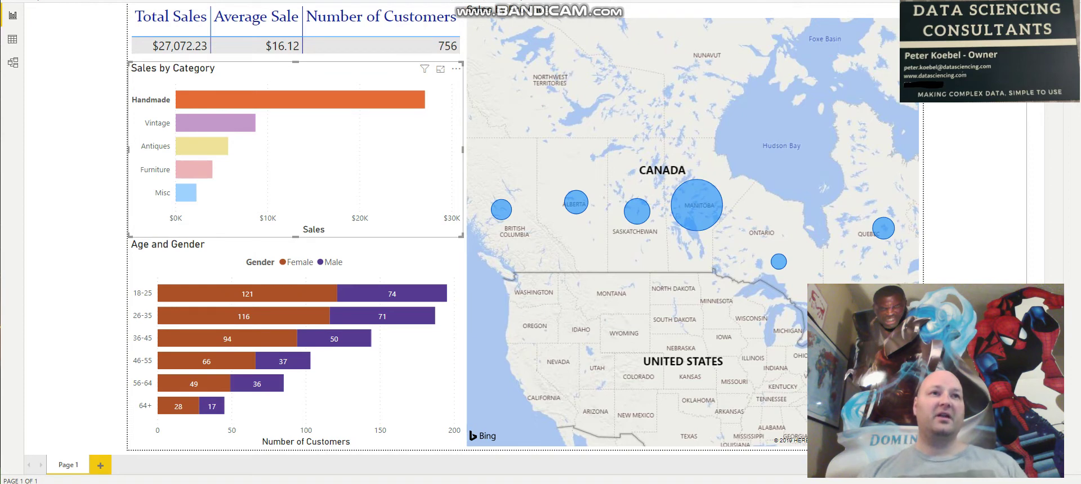
mouse_move(342, 103)
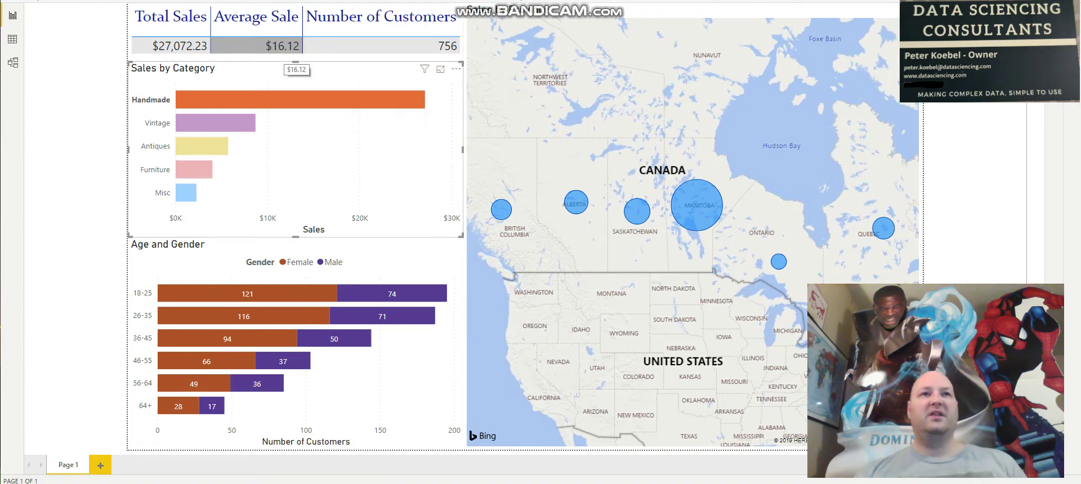
mouse_move(294, 102)
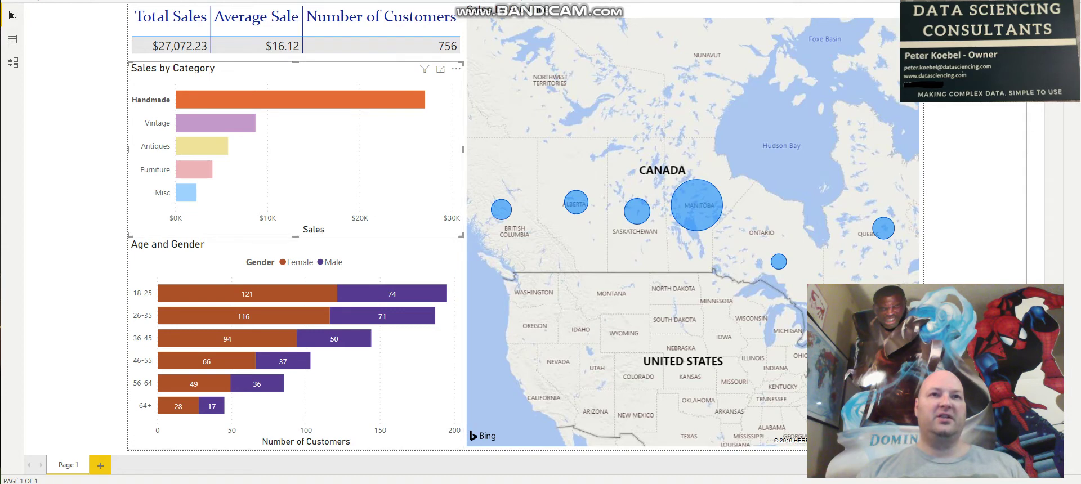
click(300, 99)
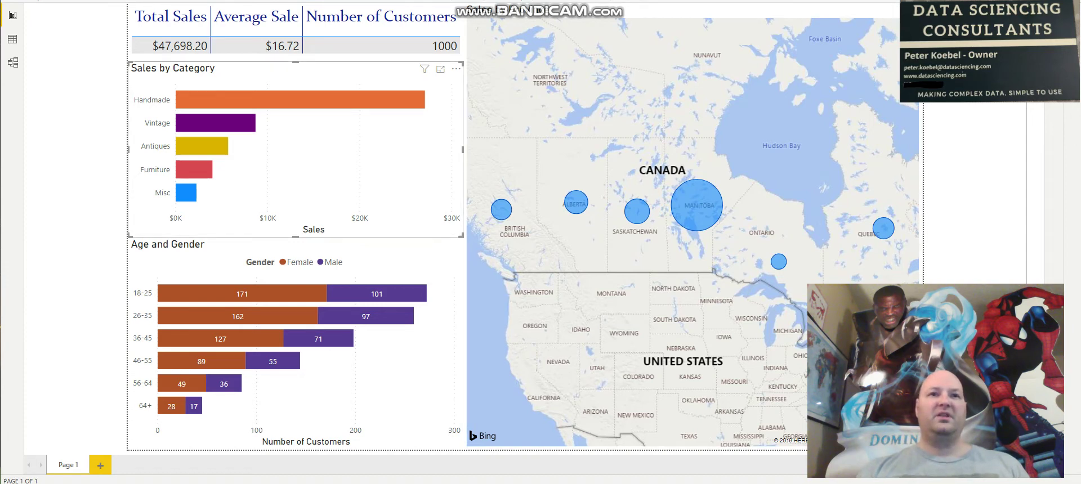
- Cross-filter the report to female customers aged 18-25, 26-35 and 36-45 together
mouse_move(301, 294)
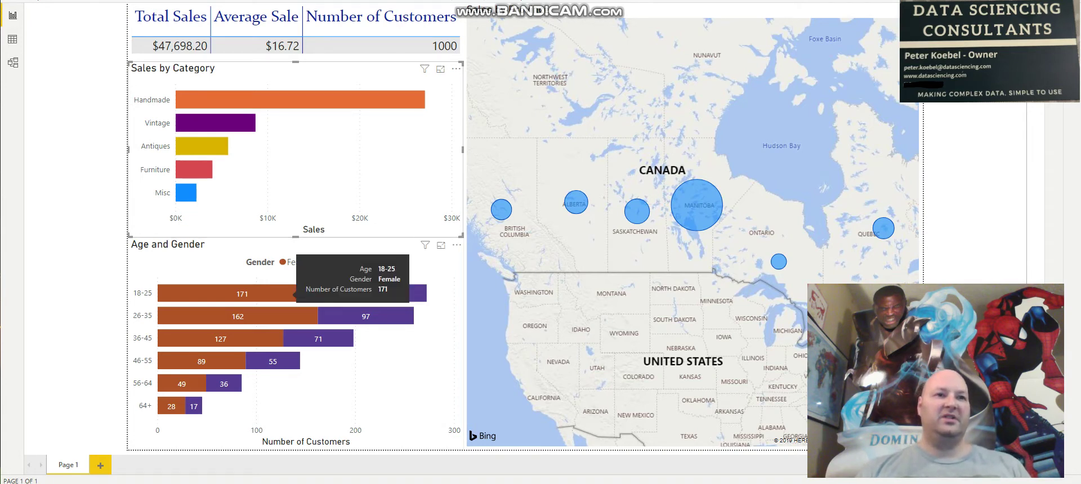
click(295, 294)
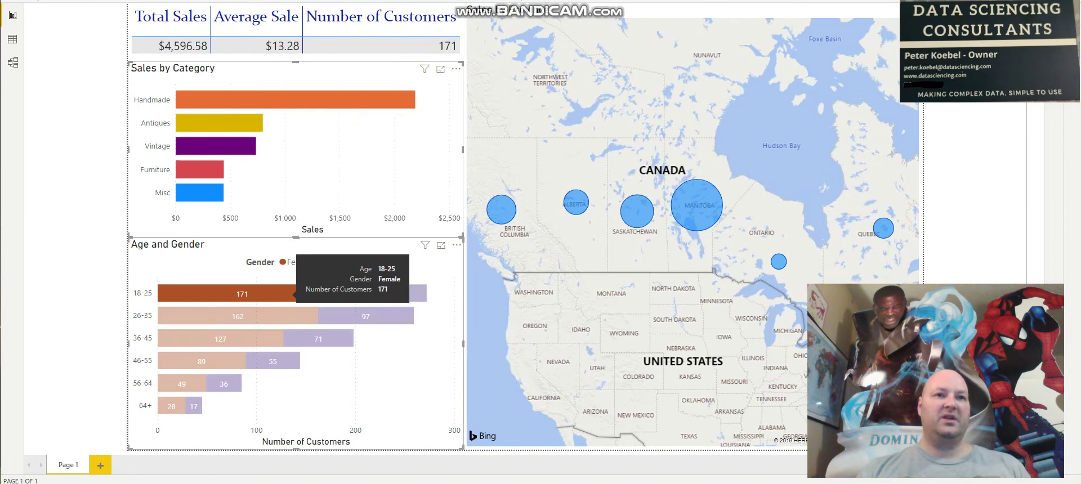
ctrl+click(284, 316)
ctrl+click(220, 338)
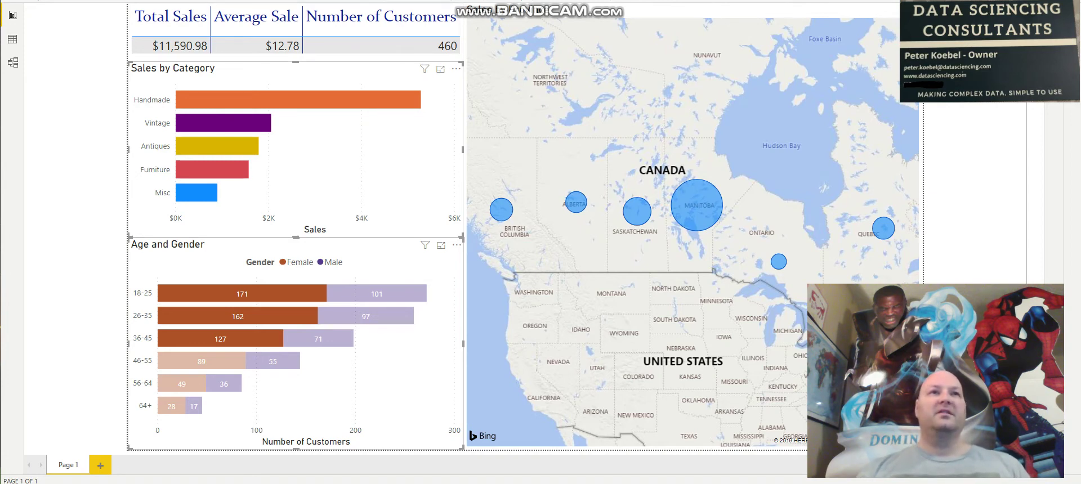
click(170, 46)
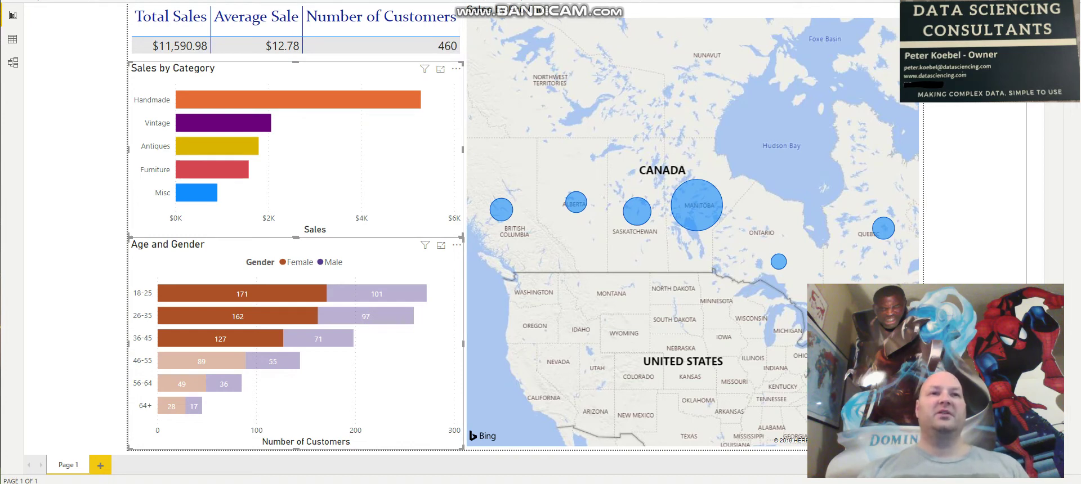
- Examine the customer count and the provinces' map bubbles for the selected female age groups, and clear the age and gender selection
mouse_move(264, 293)
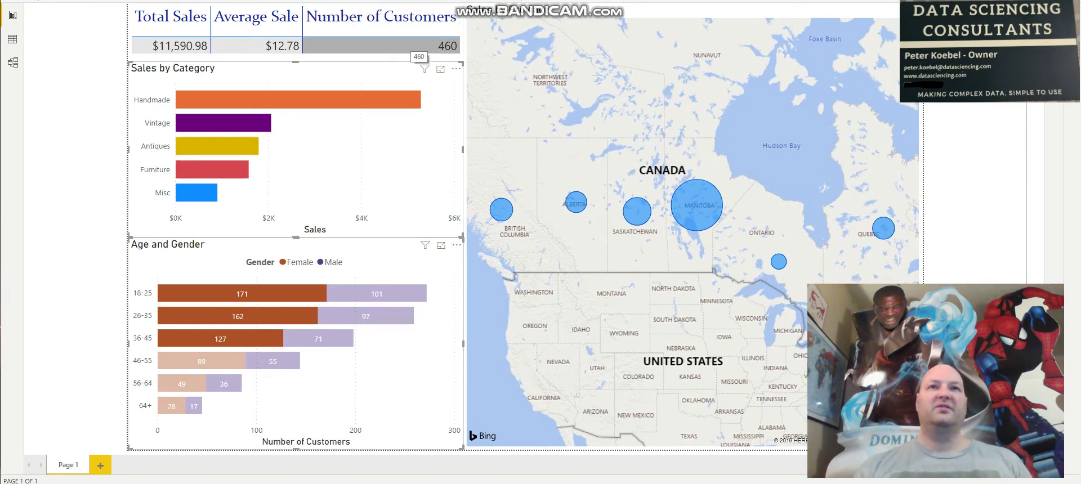
mouse_move(220, 300)
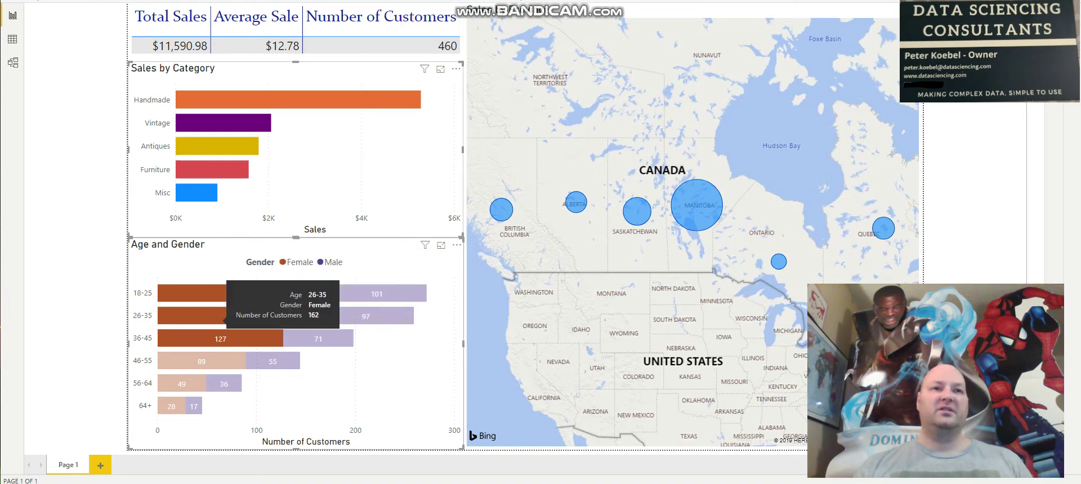
mouse_move(574, 203)
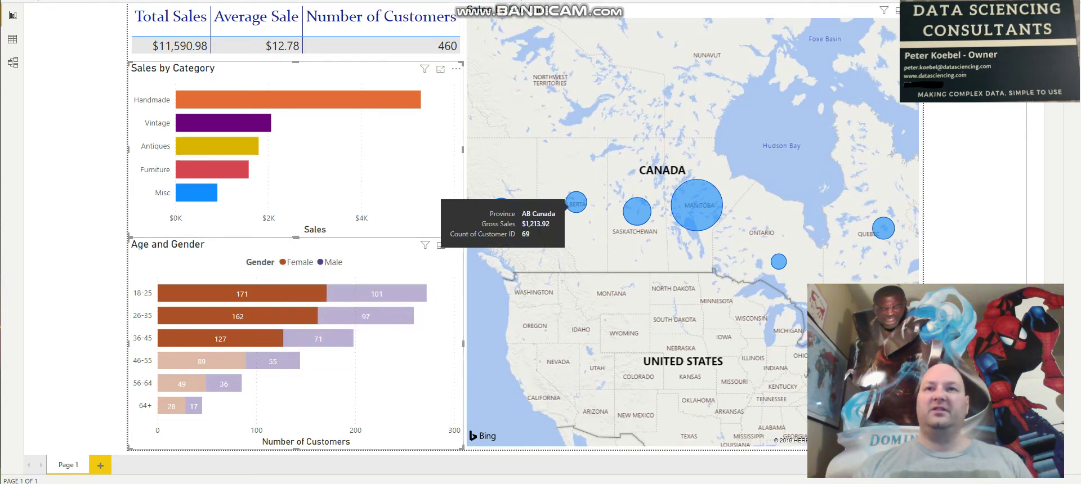
mouse_move(686, 219)
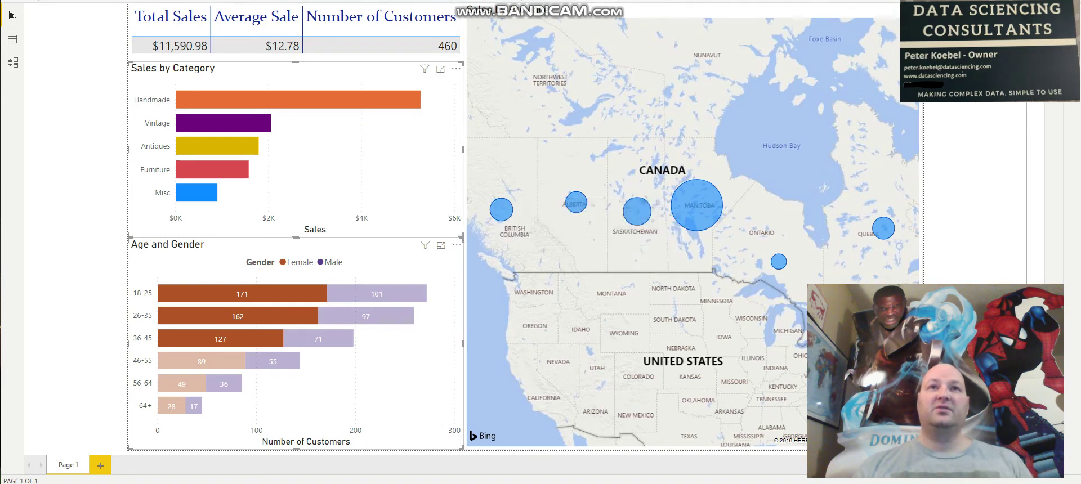
mouse_move(695, 236)
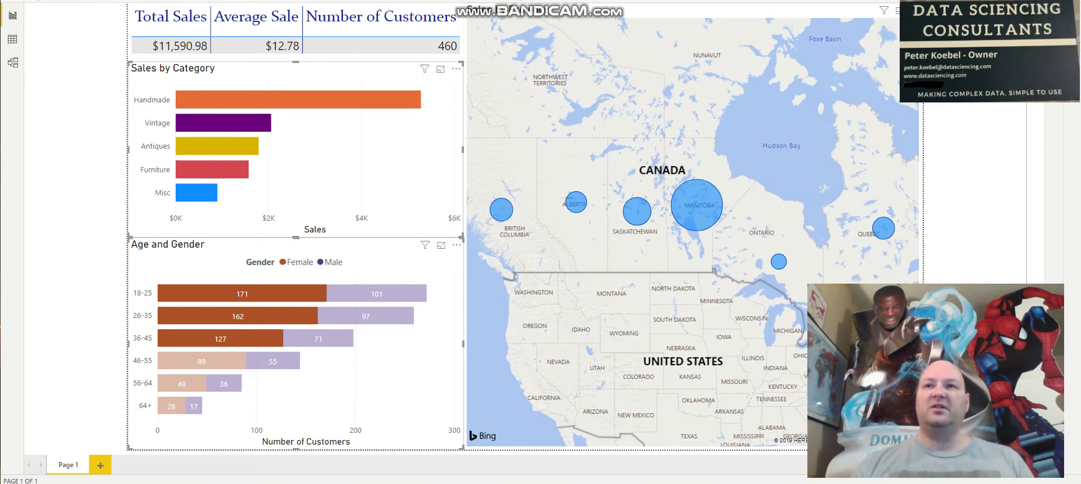
mouse_move(637, 211)
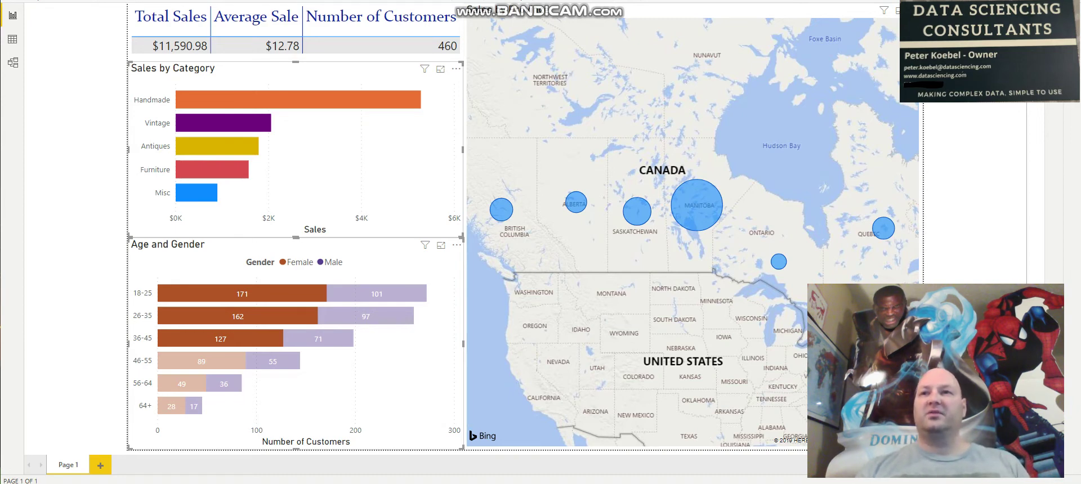
mouse_move(502, 210)
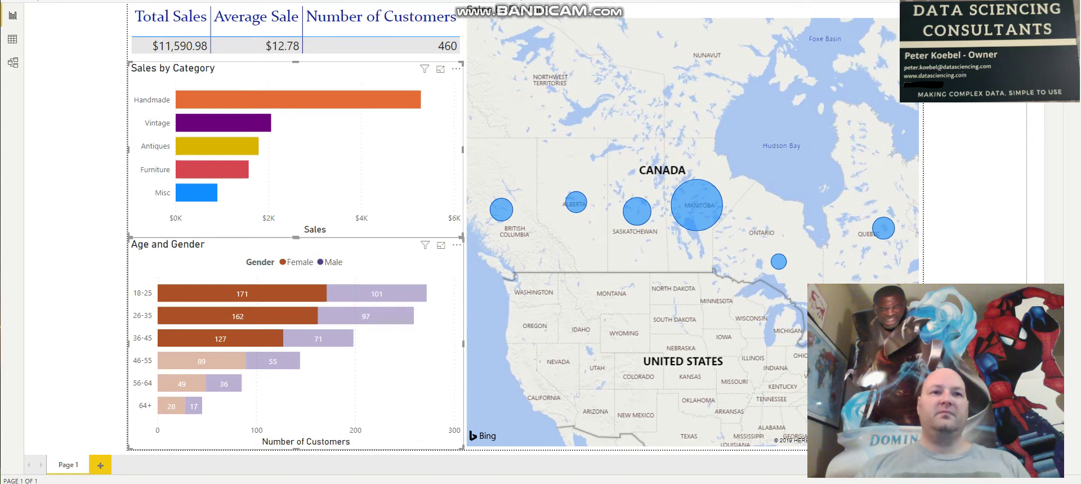
click(226, 293)
click(225, 294)
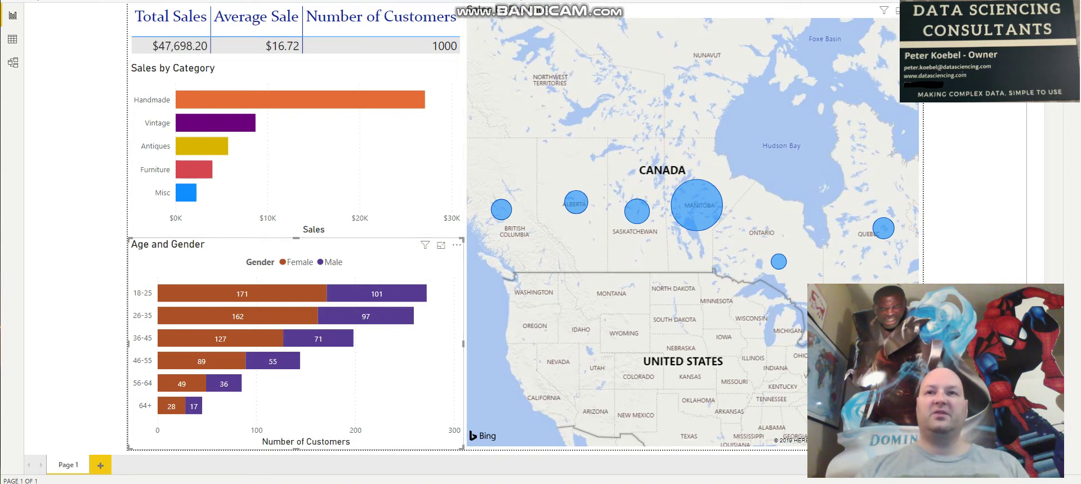
- Cross-filter the report by province on the map, one at a time: Saskatchewan, British Columbia, Alberta, Ontario and Quebec
click(637, 211)
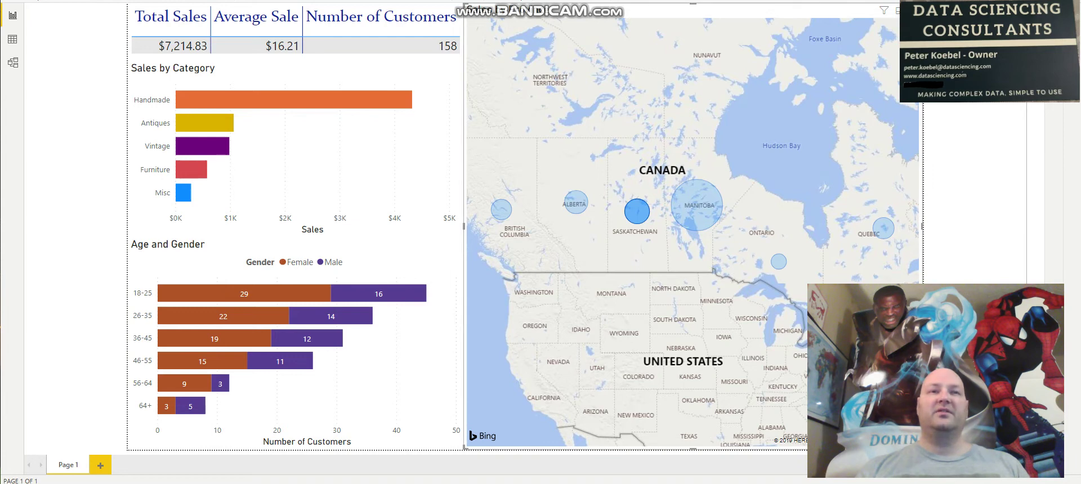
click(501, 210)
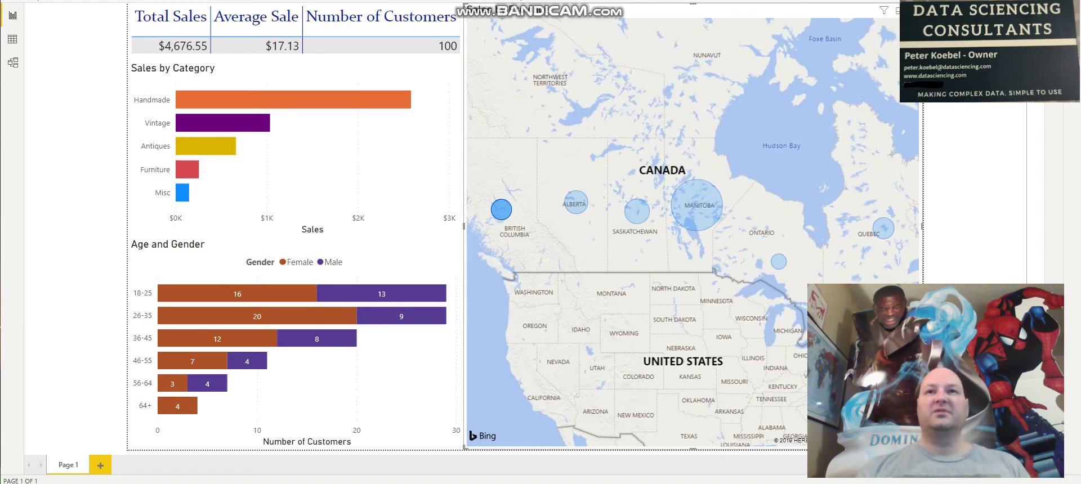
click(575, 202)
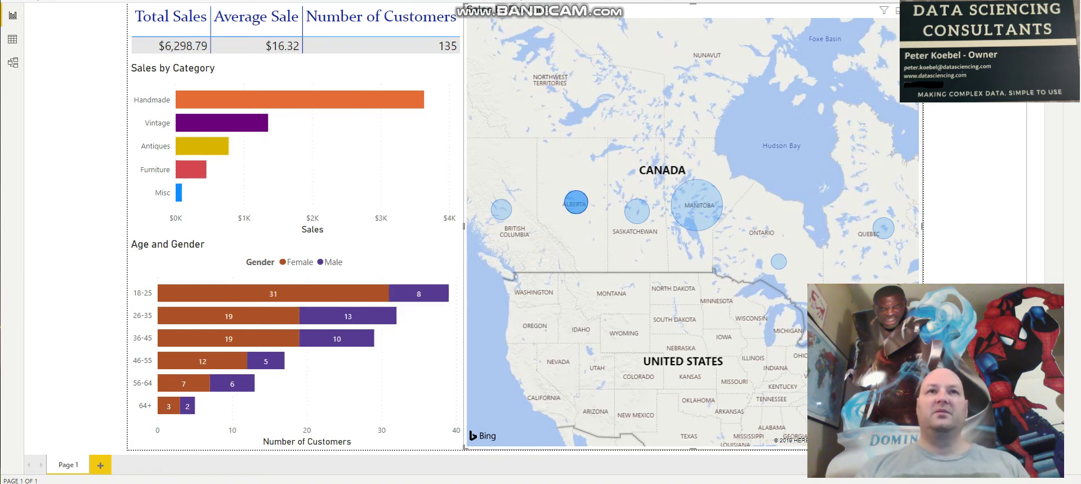
click(778, 261)
click(882, 228)
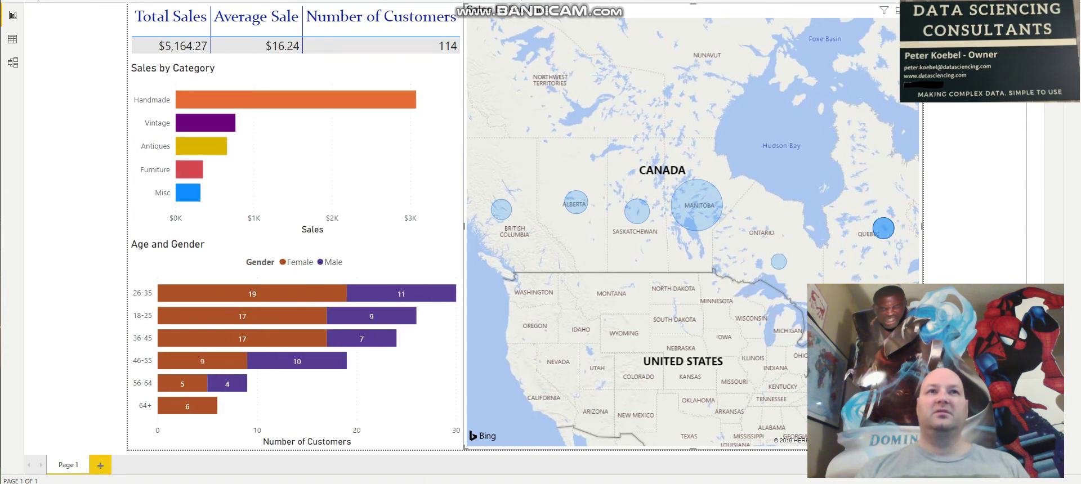
- Cross-filter the report to Manitoba on the map, inspect its gross sales and customer details, and clear the selection
click(697, 205)
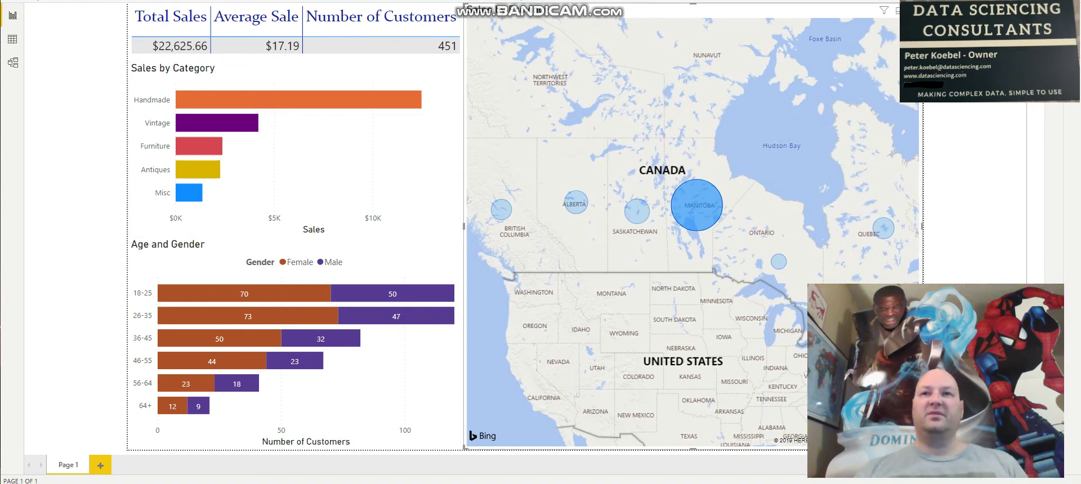
mouse_move(680, 213)
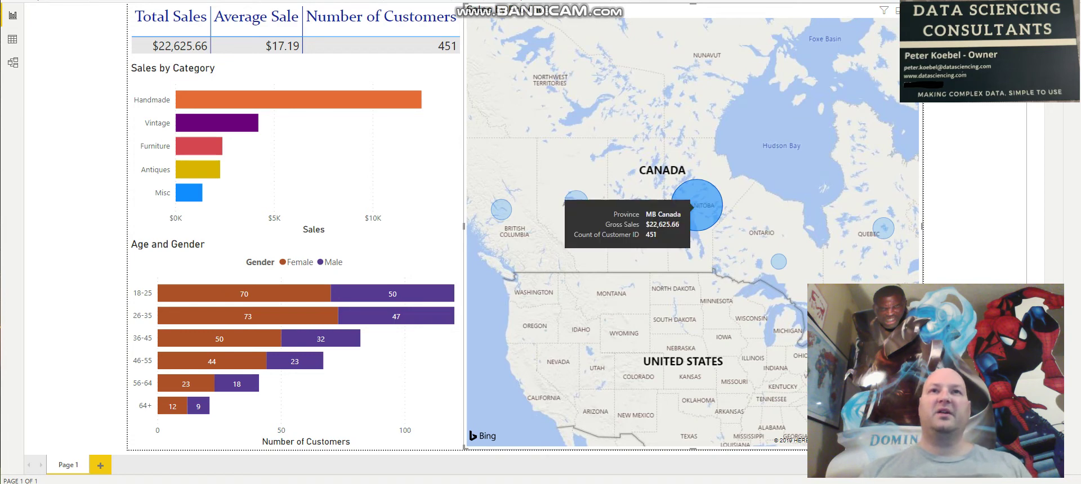
click(697, 205)
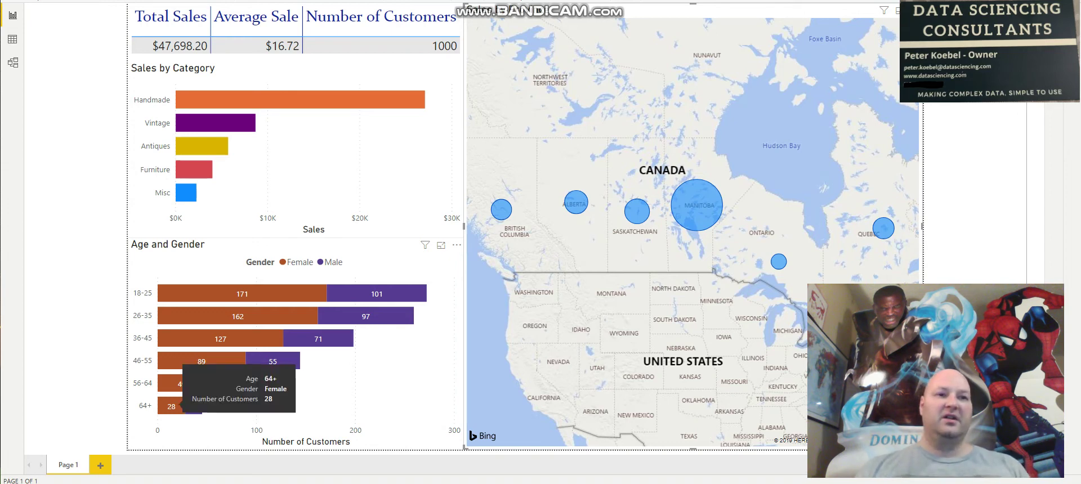
- Cross-filter the report to female and male customers aged 64+ to review their sales, and clear the selection
click(171, 406)
ctrl+click(194, 406)
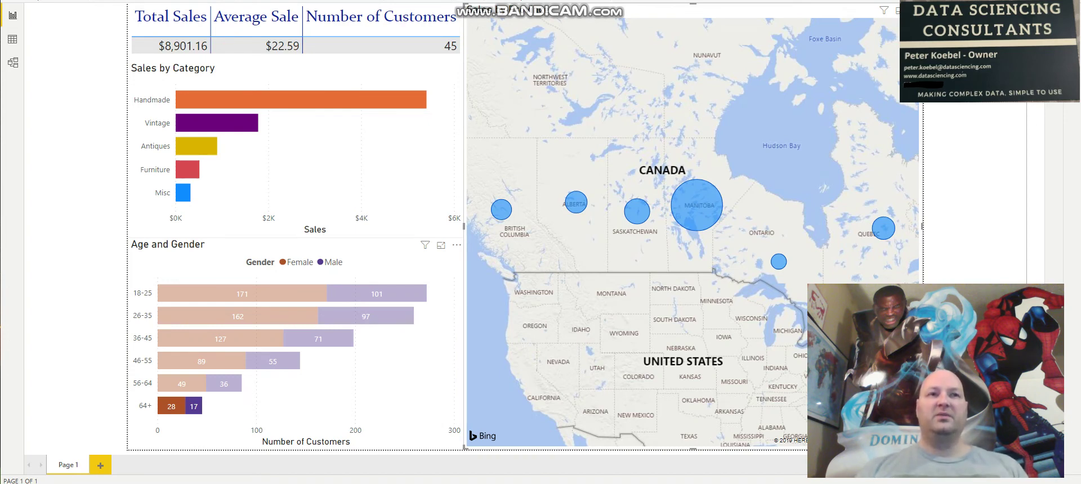
mouse_move(303, 100)
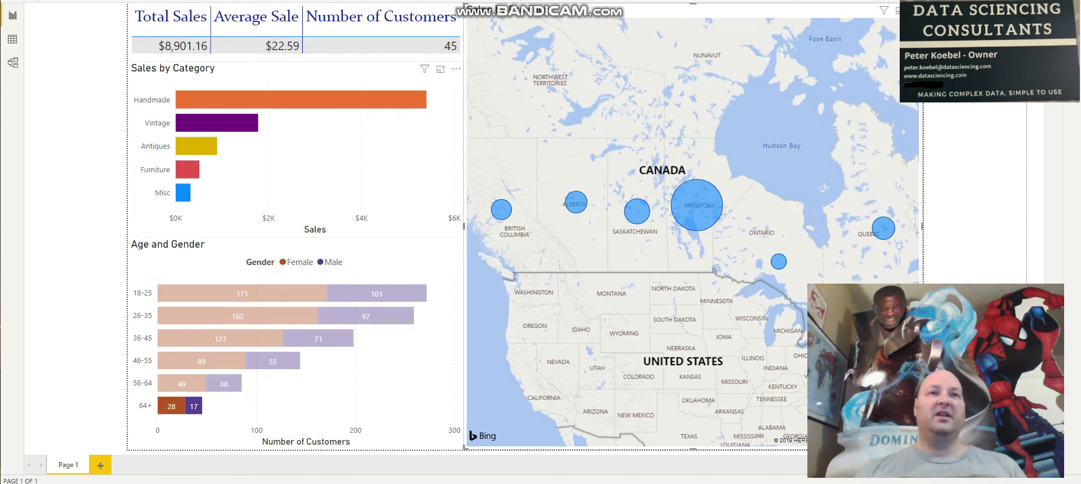
click(171, 406)
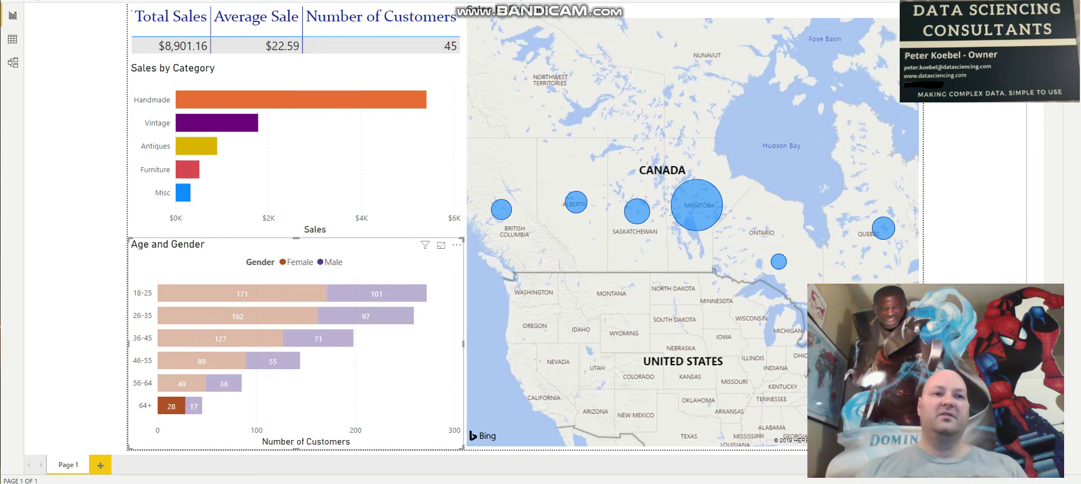
click(171, 406)
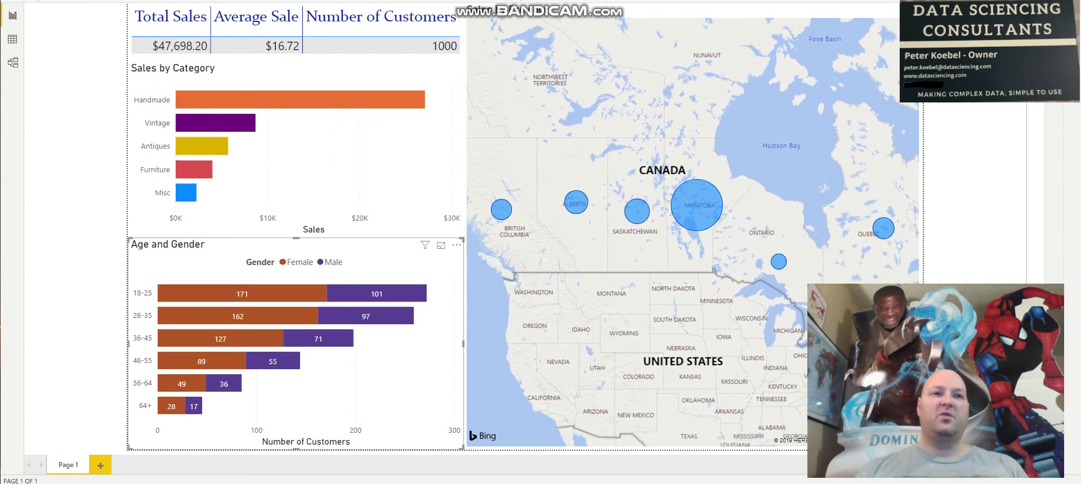
- Reselect the female 18-25, 26-35 and 36-45 groups in the Age and Gender chart to compare their sales
click(242, 294)
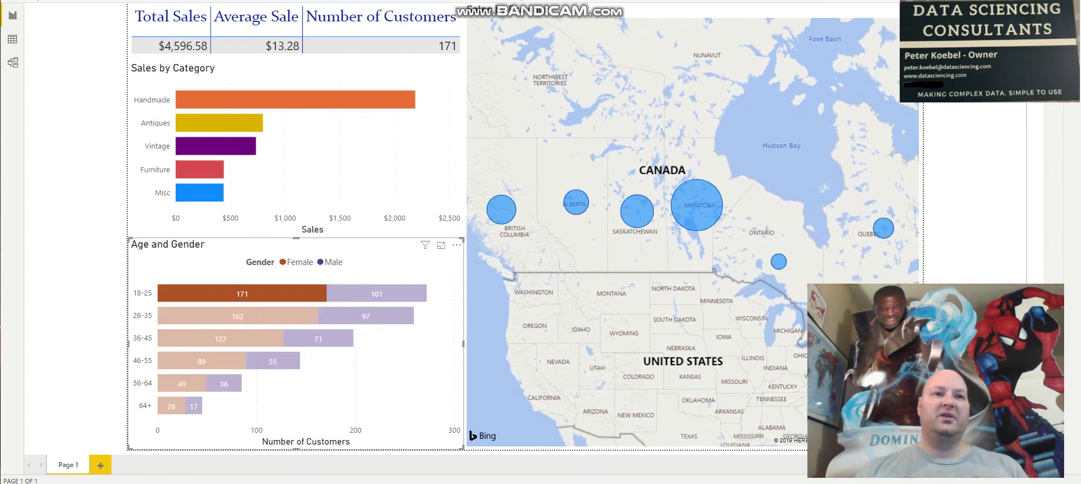
ctrl+click(237, 316)
ctrl+click(220, 339)
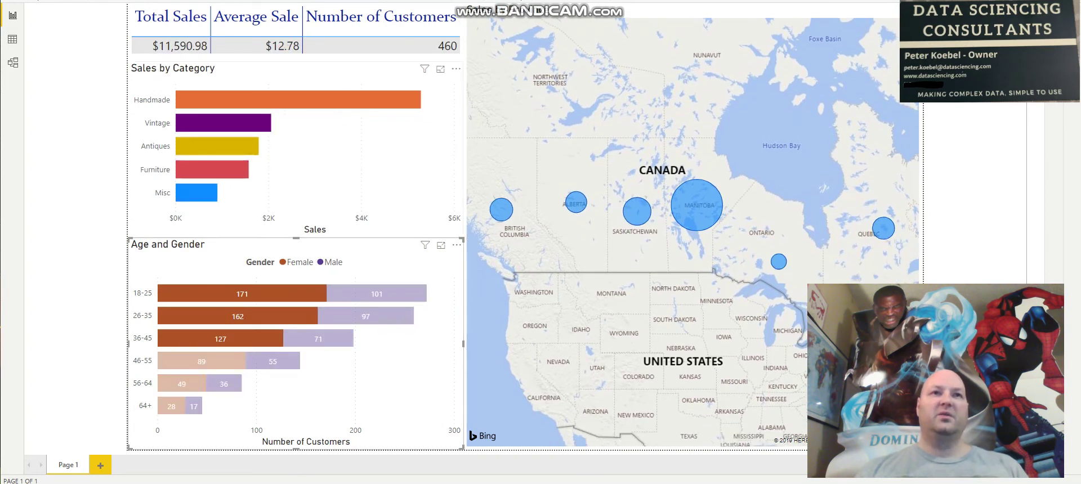
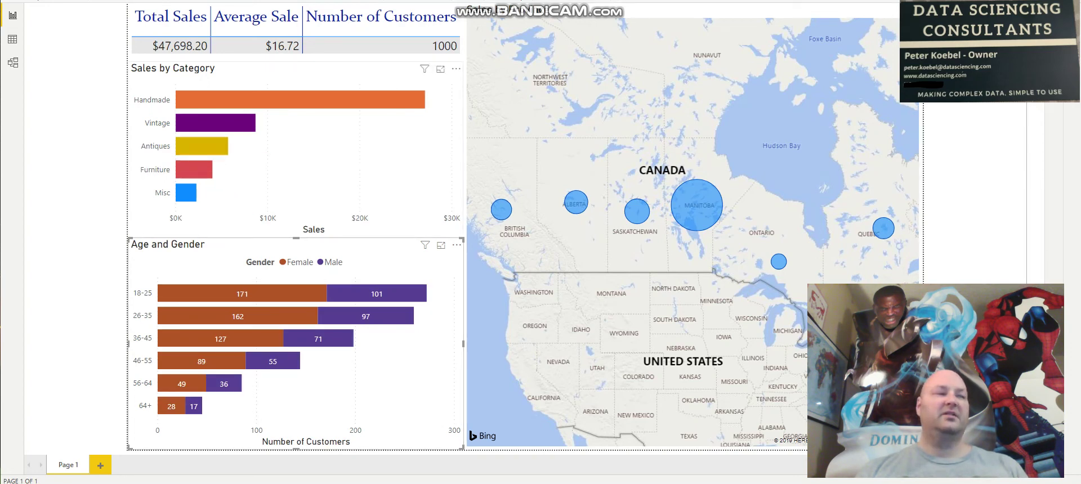
- Cross-filter the report to the Vintage category to review its sales and number of customers
mouse_move(221, 122)
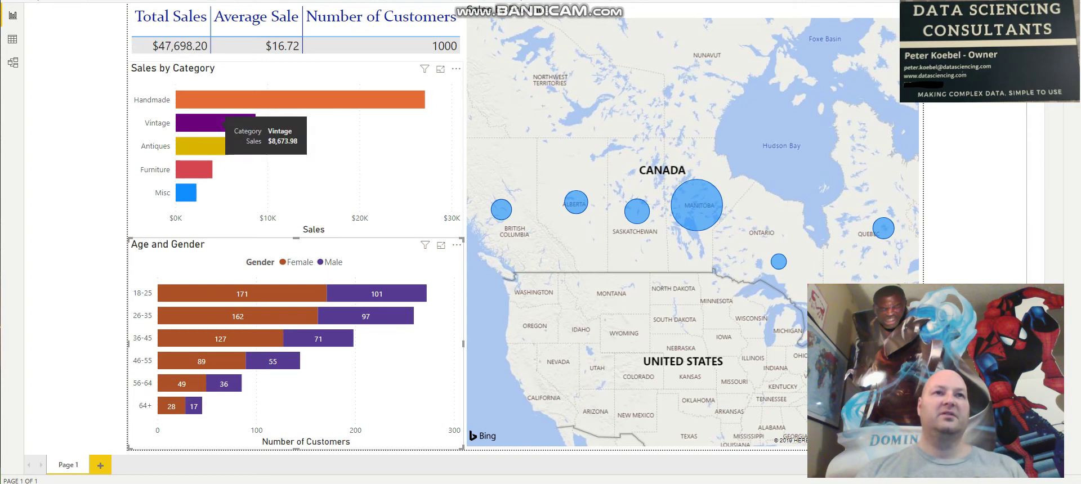
click(221, 123)
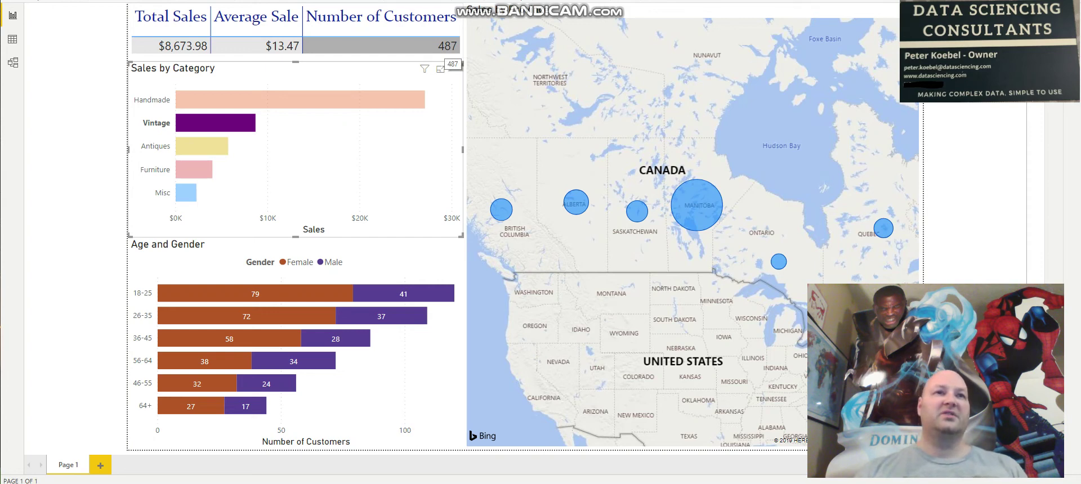
- Cross-filter the report to the Handmade category, adding Vintage, Antiques, Furniture and Misc to the selection to compare cumulative sales and customers
click(270, 99)
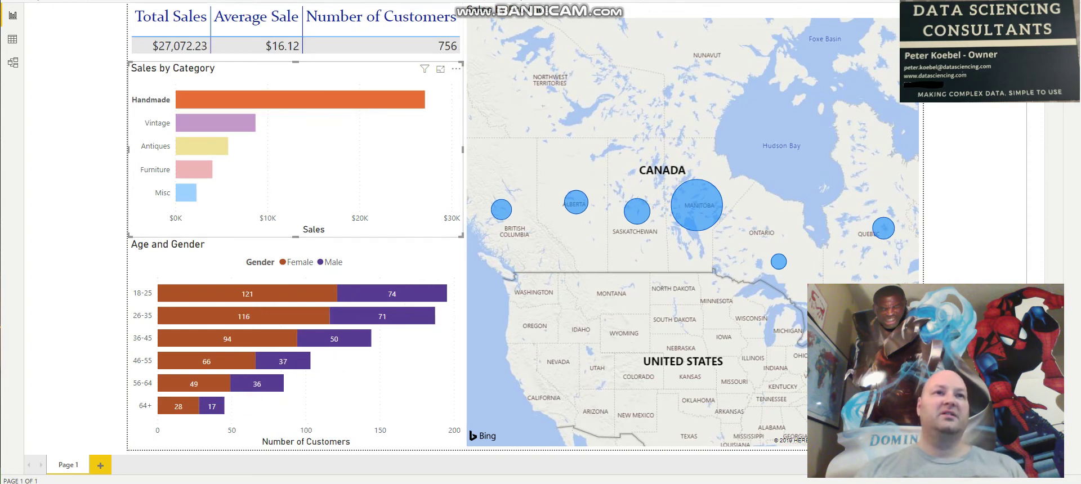
mouse_move(270, 99)
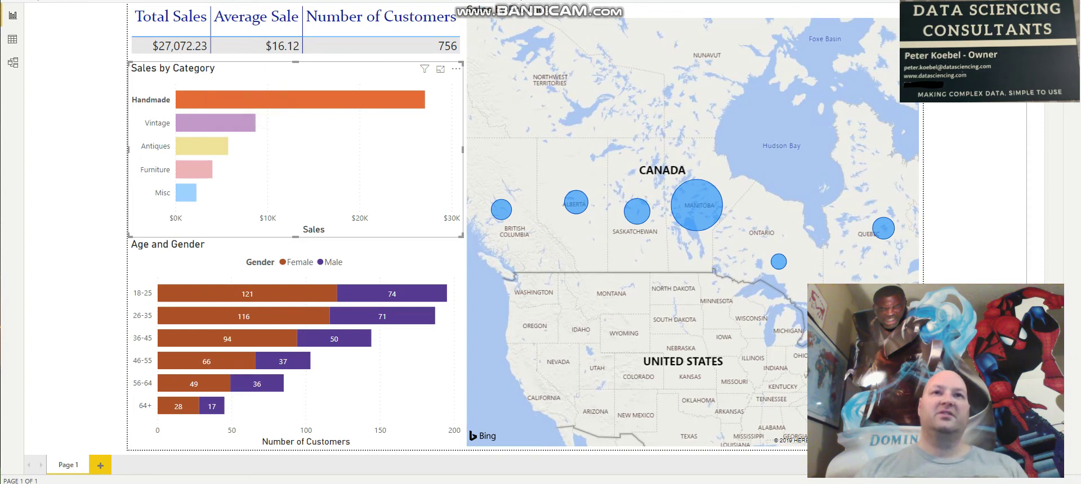
ctrl+click(225, 123)
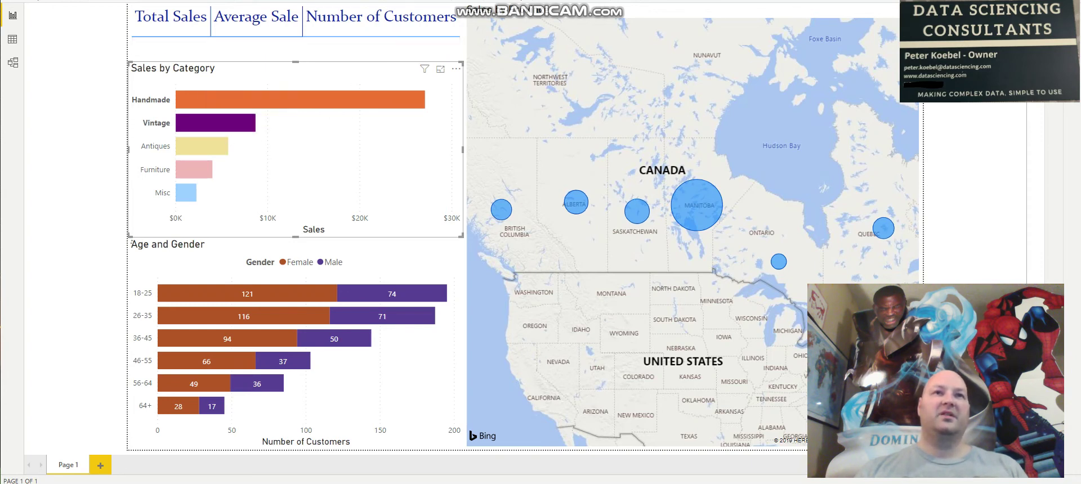
ctrl+click(202, 146)
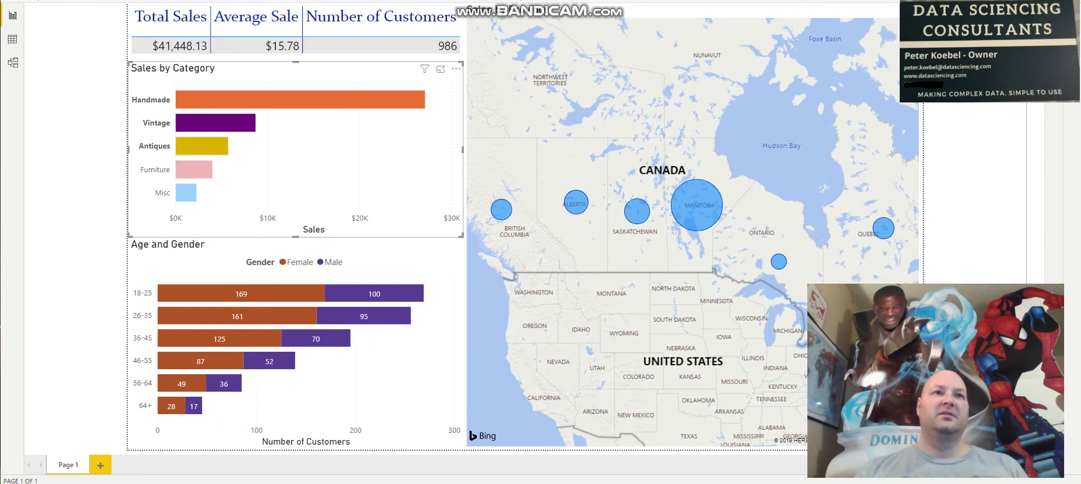
ctrl+click(194, 169)
ctrl+click(186, 193)
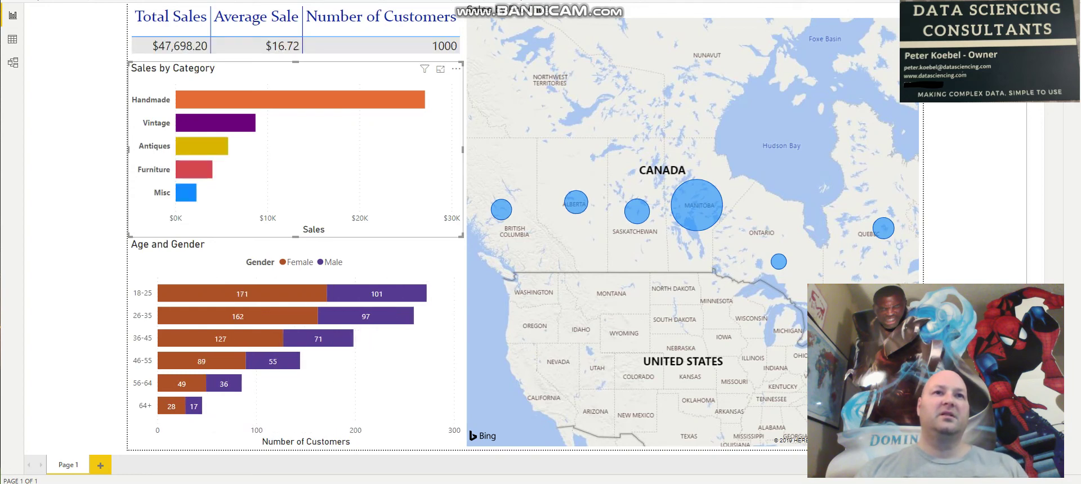
- Cross-filter the report to Handmade alone, Vintage alone, Handmade again and Antiques alone to compare their sales and customer counts
click(298, 100)
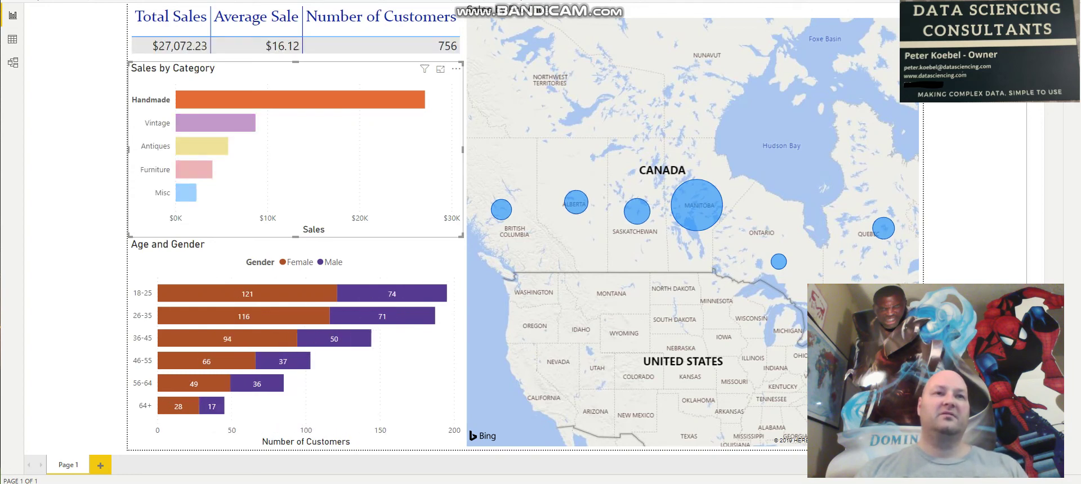
click(215, 123)
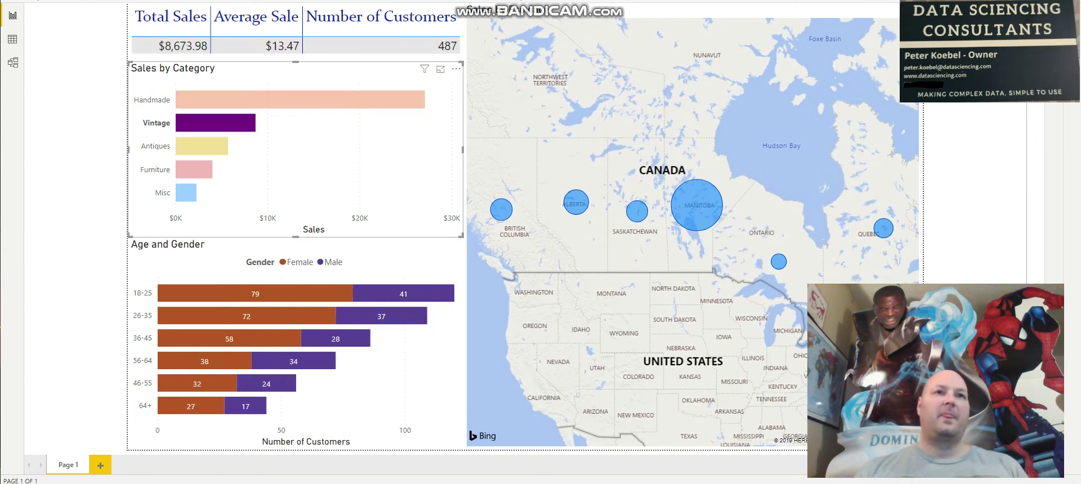
click(269, 101)
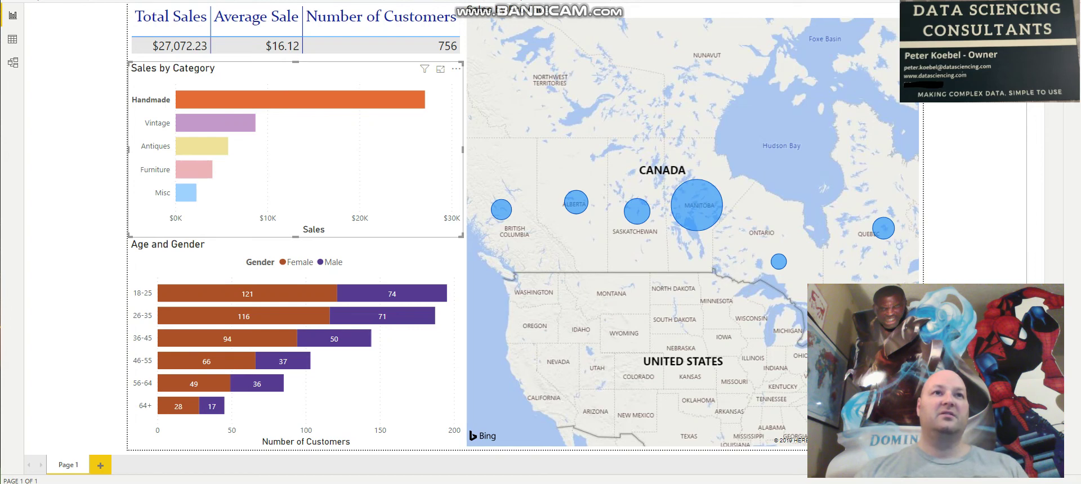
click(209, 146)
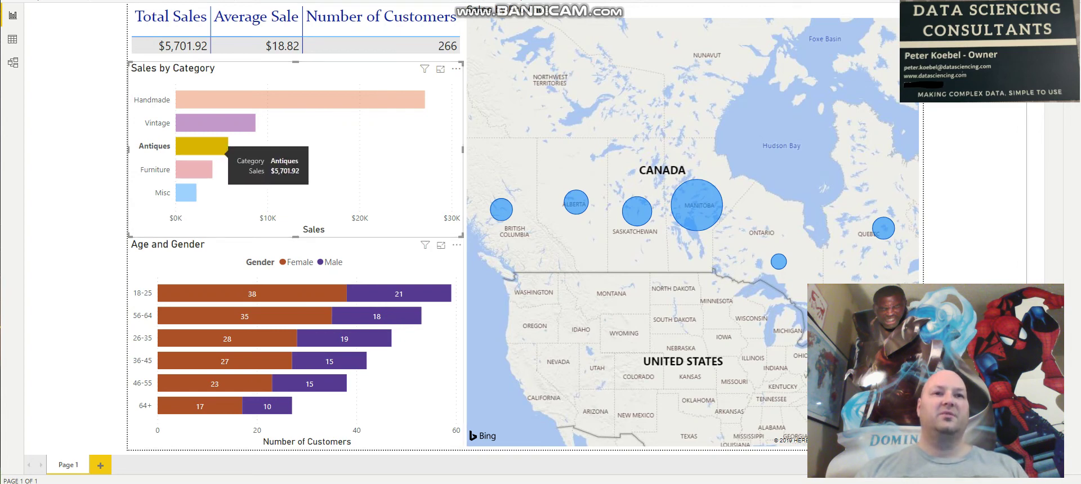
mouse_move(220, 146)
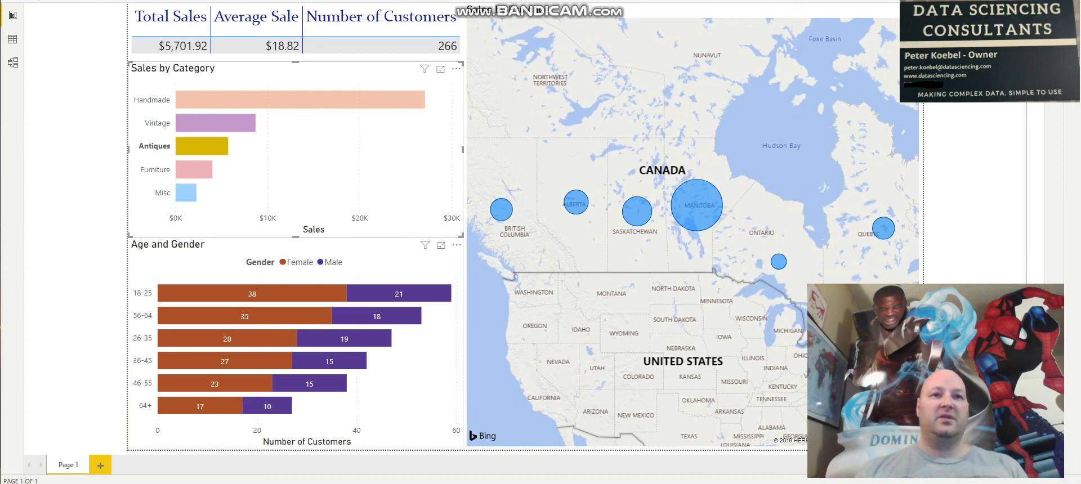
- Cross-filter the report to the Furniture category and inspect the sales details of Saskatchewan, Manitoba, Alberta, British Columbia and Quebec on the map
click(194, 169)
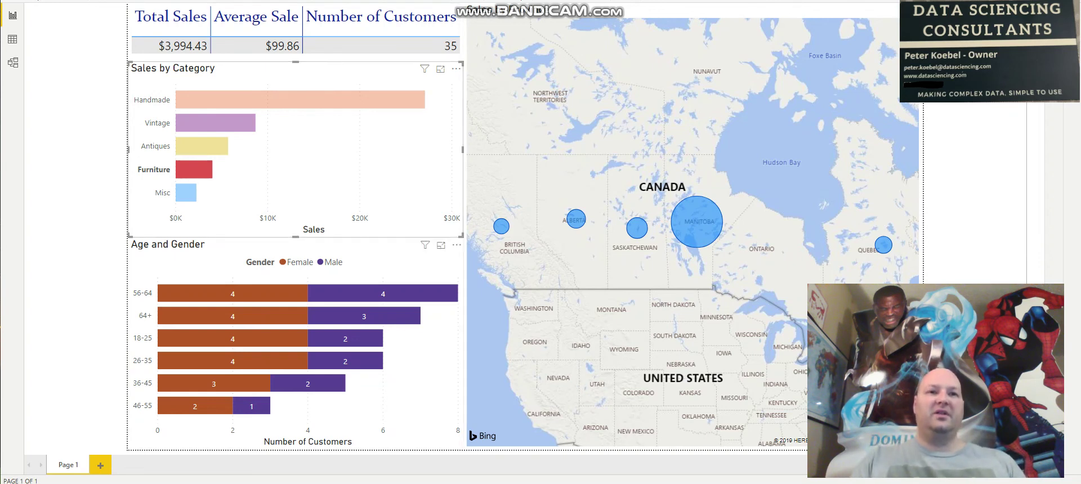
mouse_move(637, 228)
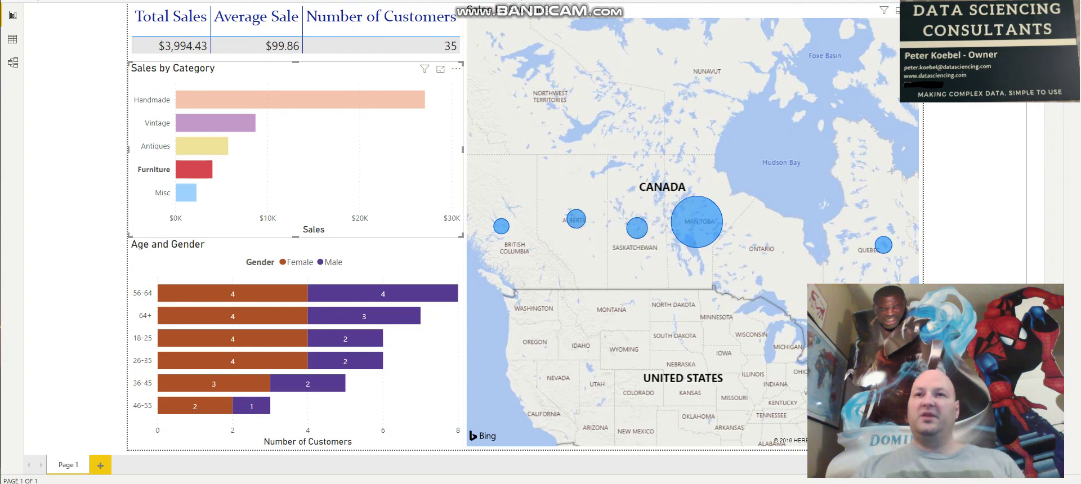
mouse_move(691, 223)
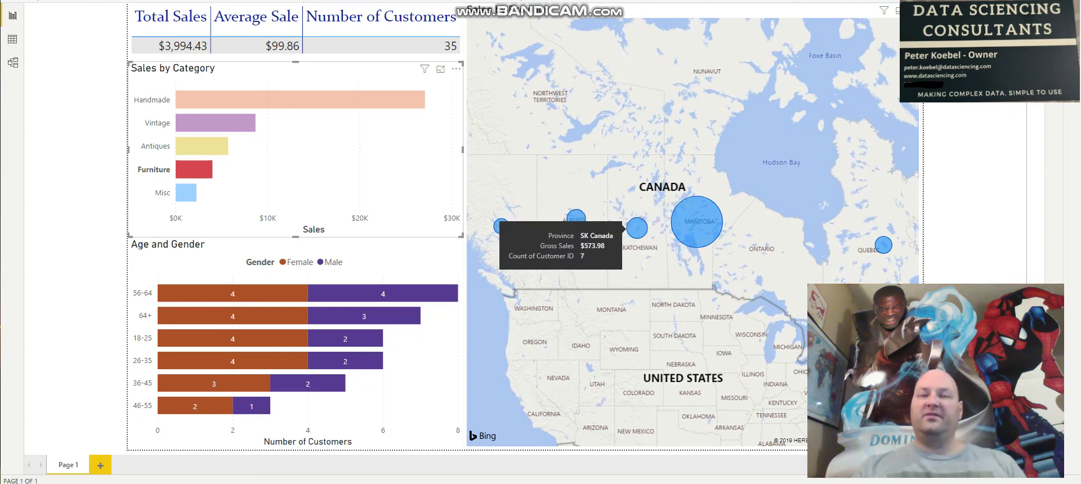
mouse_move(576, 219)
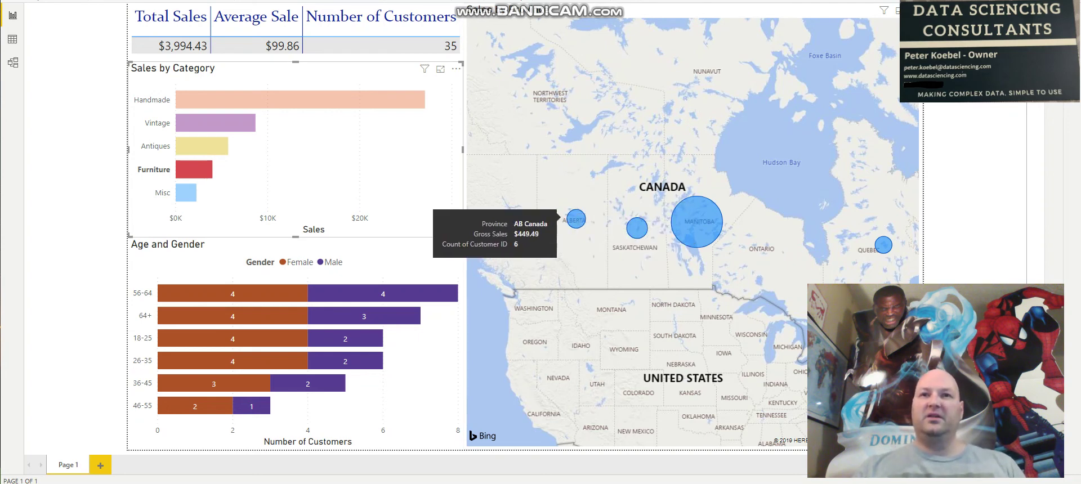
mouse_move(501, 226)
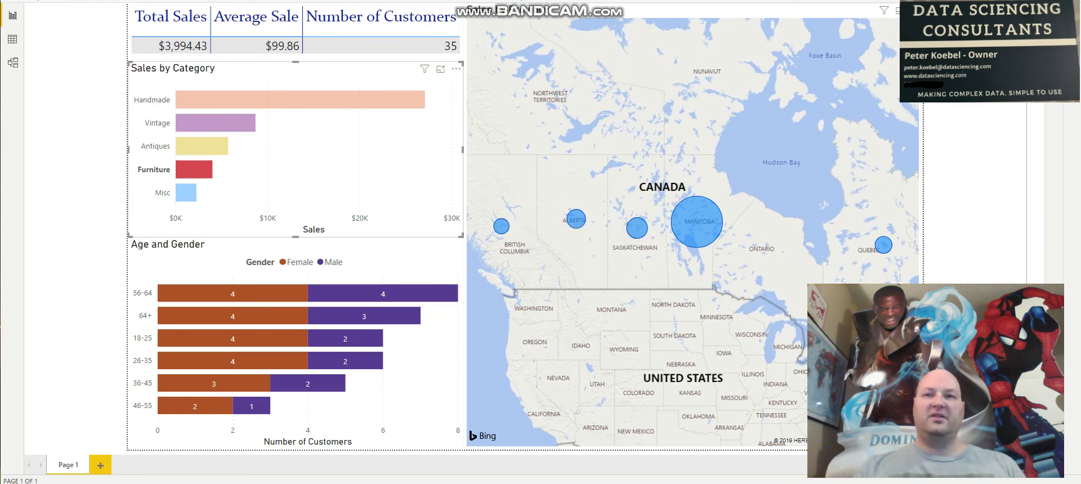
mouse_move(883, 245)
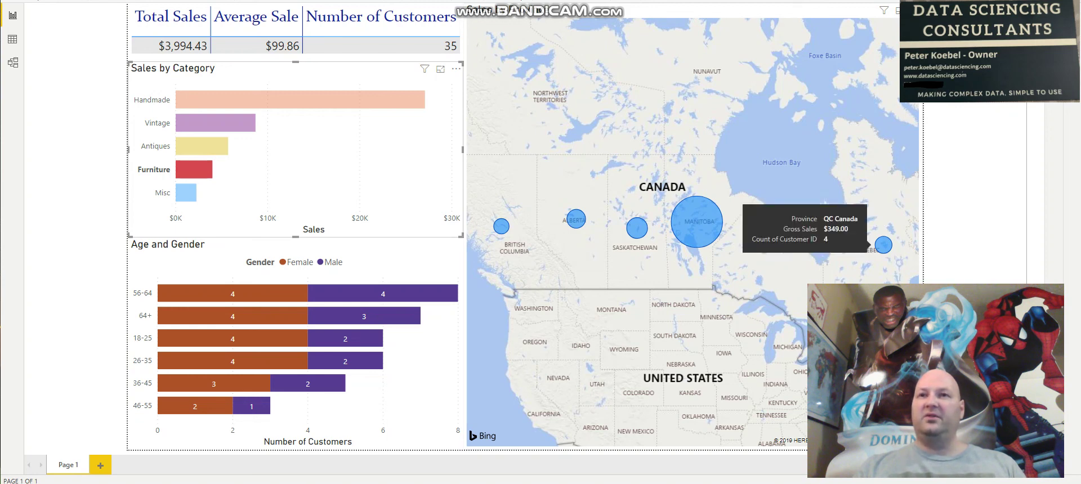
- Cross-filter the report to the Misc category, compare its sales with Antiques, and clear the selection
mouse_move(203, 169)
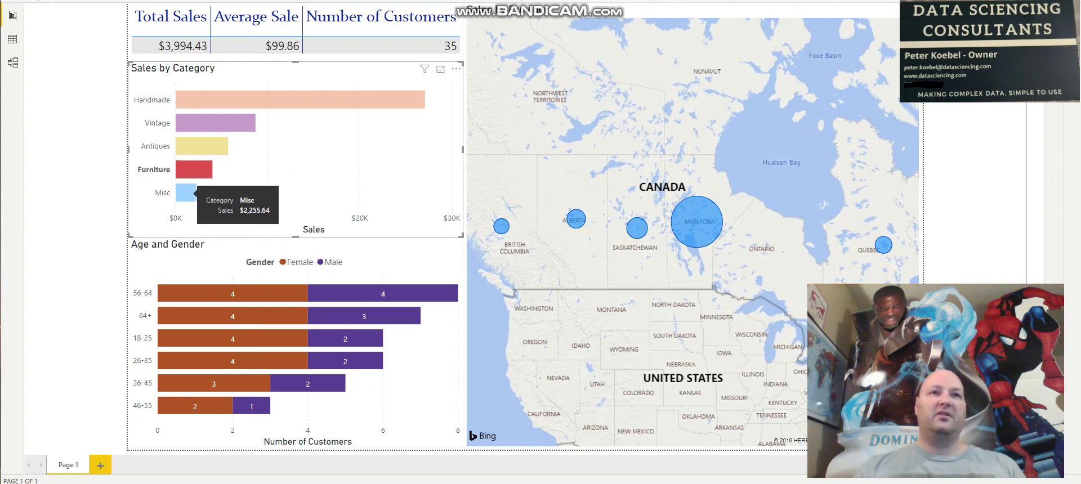
click(186, 192)
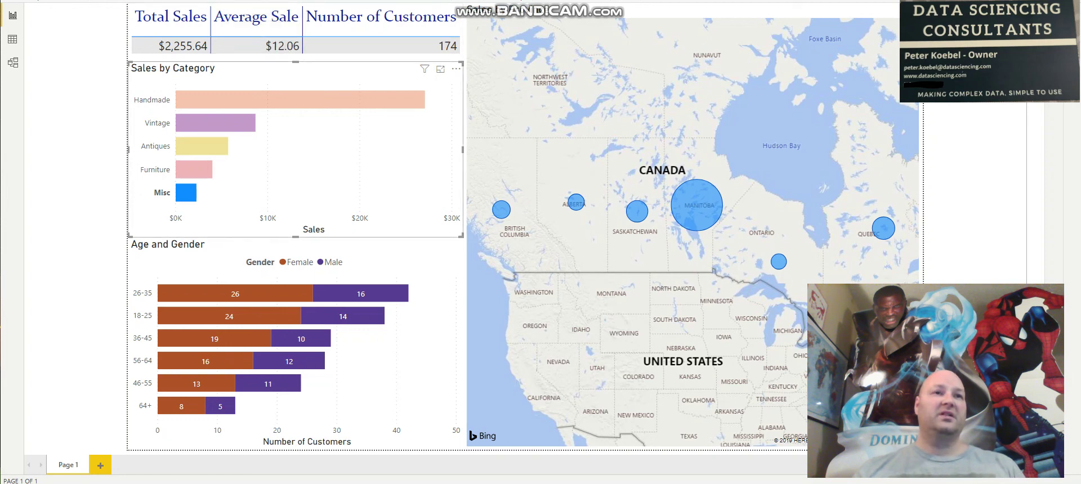
mouse_move(186, 193)
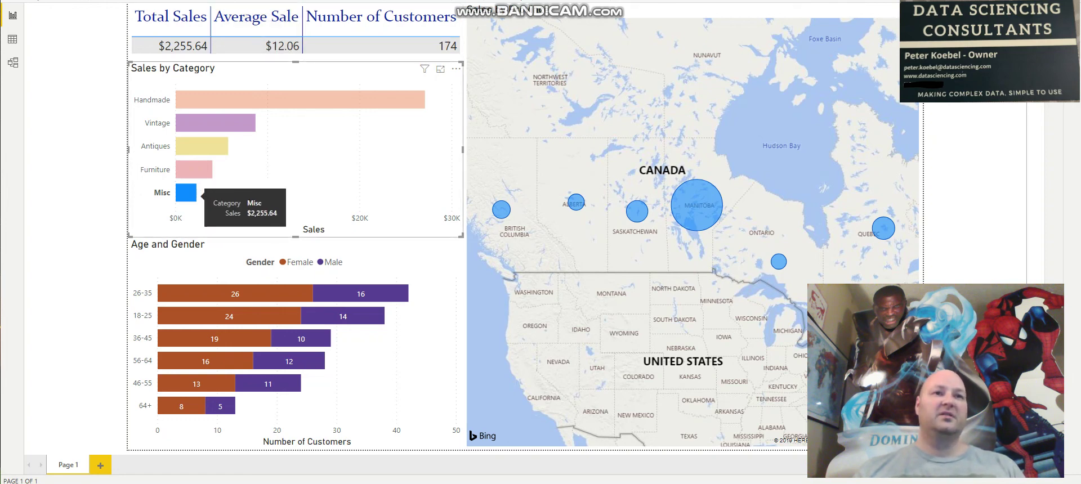
mouse_move(200, 148)
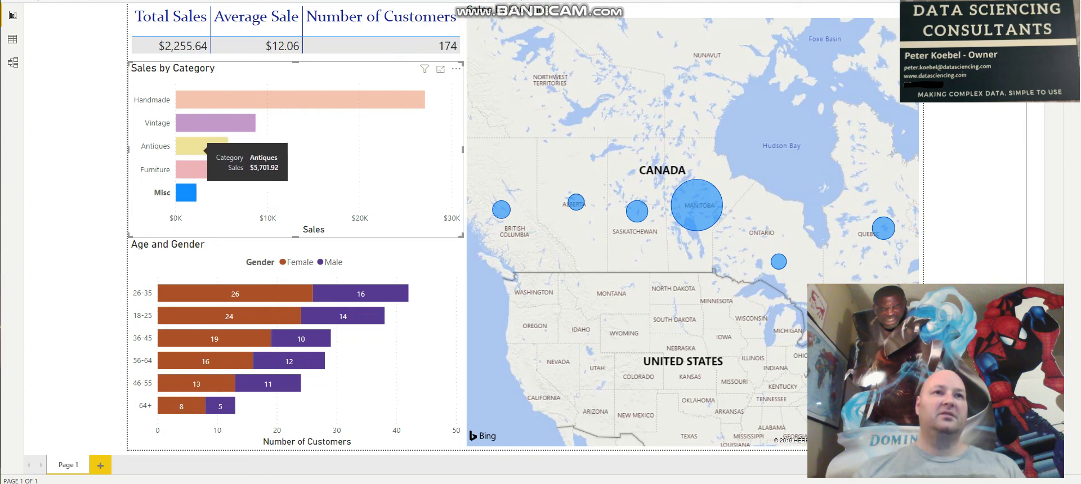
click(186, 193)
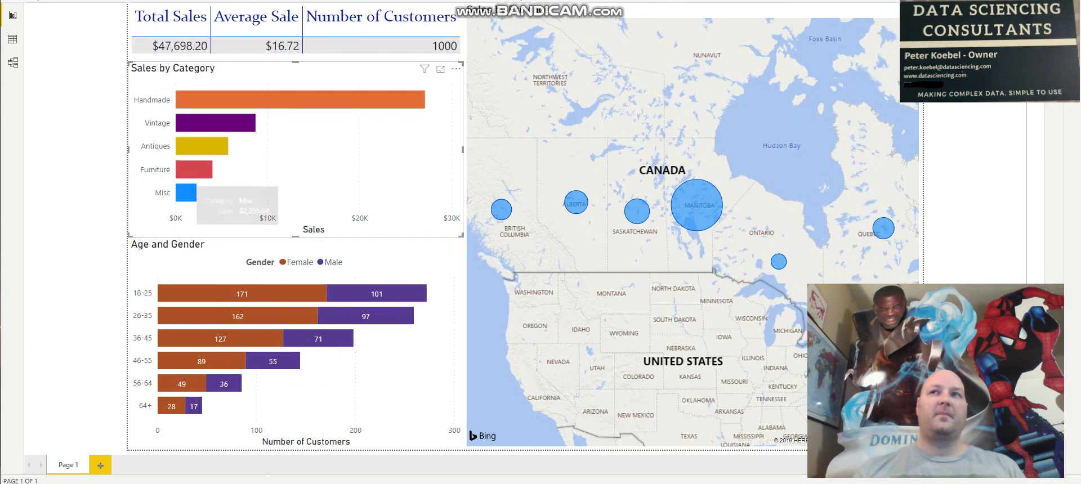